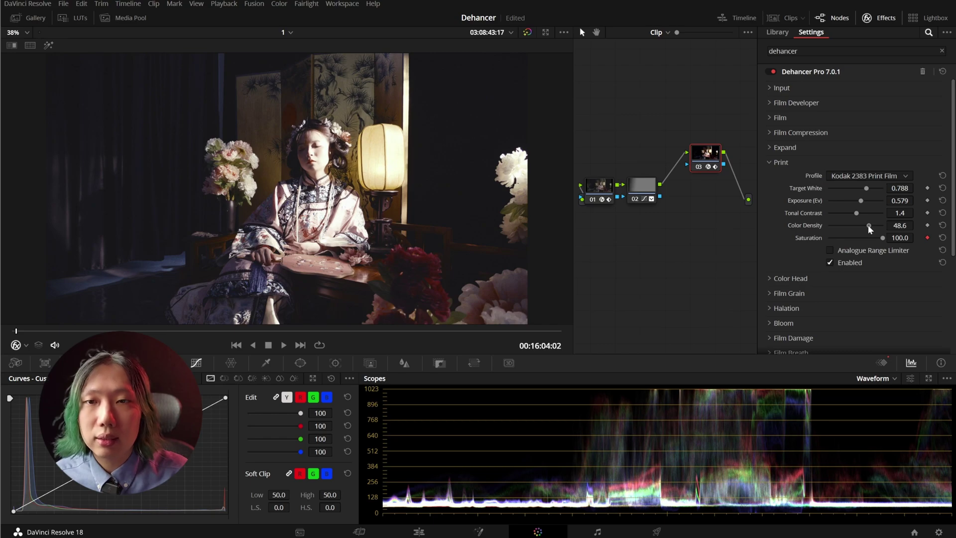
# Try raising the Print Color Density of the Kodak 2383 Print Film profile to 79.8 and beyond
pyautogui.moveTo(865, 225); pyautogui.dragTo(877, 226)
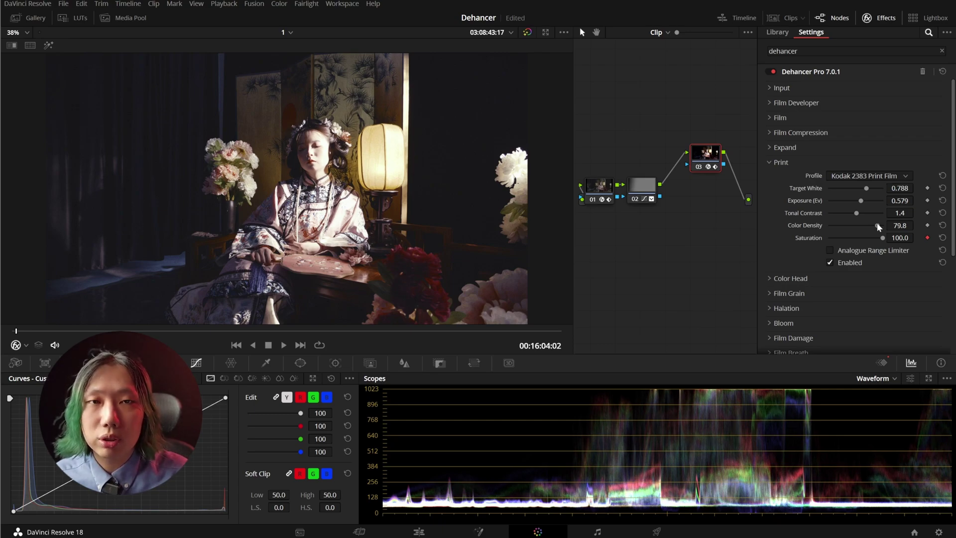
pyautogui.moveTo(883, 227)
pyautogui.mouseDown()
pyautogui.moveTo(866, 227)
pyautogui.moveTo(882, 227)
pyautogui.mouseUp()
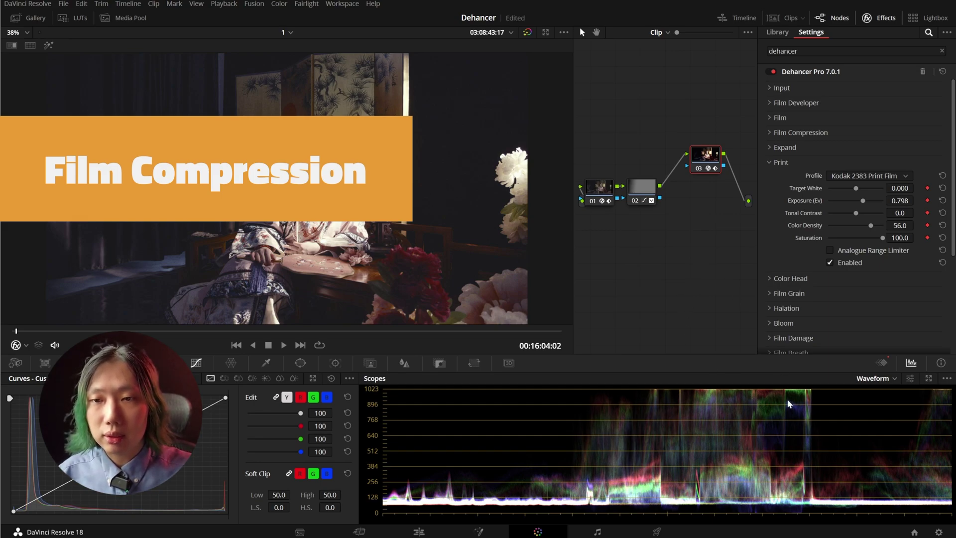
# Adjust the White Point and Tonal Range of Film Compression, and raise its Color Density slightly
pyautogui.click(795, 133)
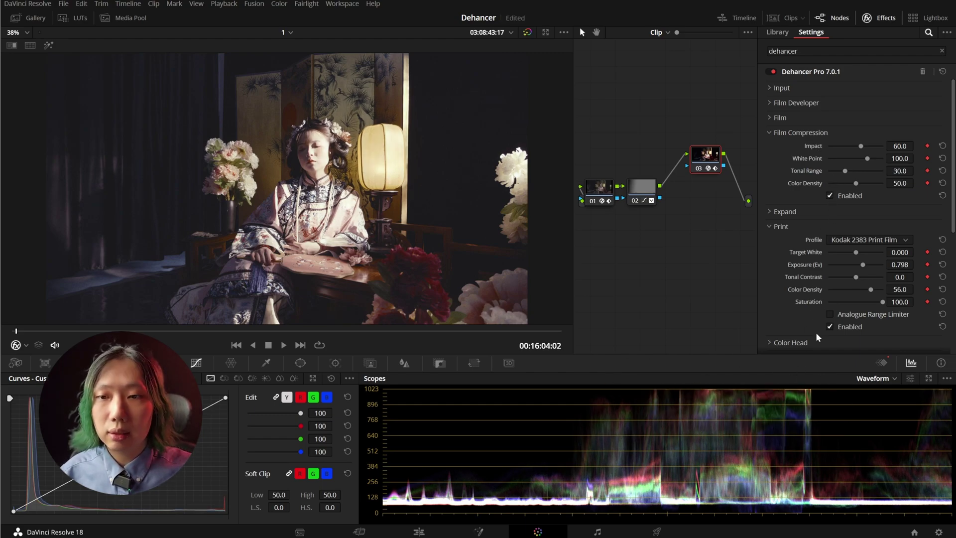
pyautogui.moveTo(867, 158); pyautogui.dragTo(850, 171)
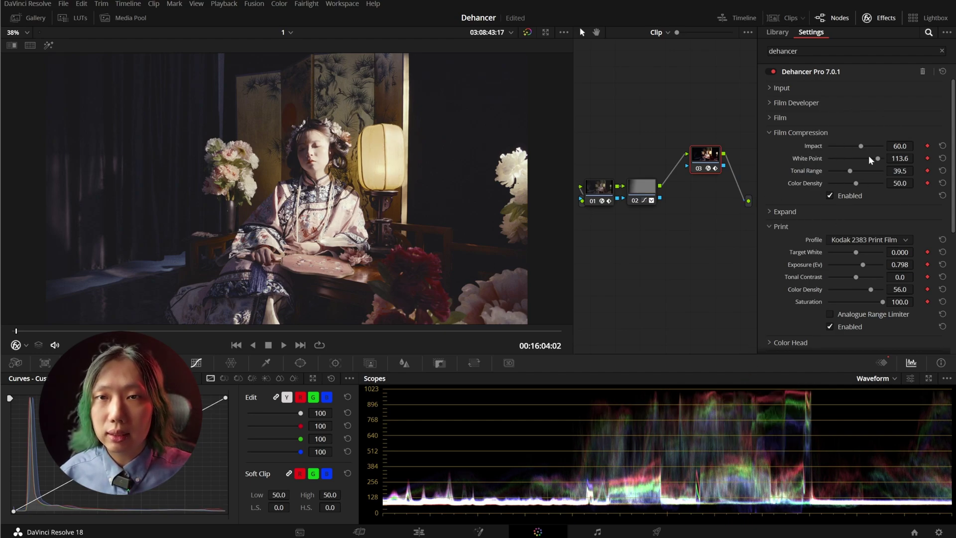
pyautogui.moveTo(877, 158); pyautogui.dragTo(854, 170)
pyautogui.moveTo(856, 183); pyautogui.dragTo(863, 183)
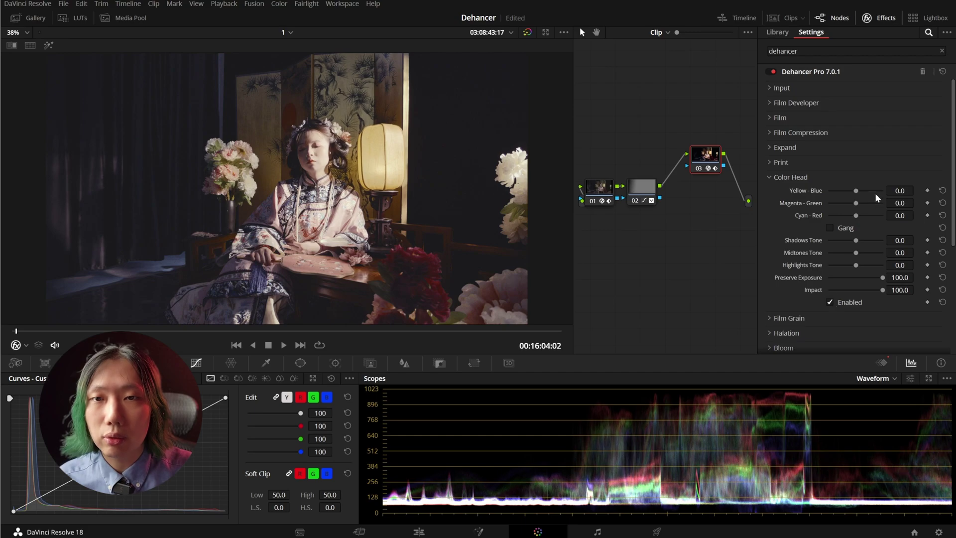
# Try color shifts in Color Head with Yellow-Blue at 17.9, Magenta-Green and Cyan-Red, resetting each one
pyautogui.moveTo(856, 191)
pyautogui.mouseDown()
pyautogui.moveTo(837, 193)
pyautogui.moveTo(865, 197)
pyautogui.mouseUp()
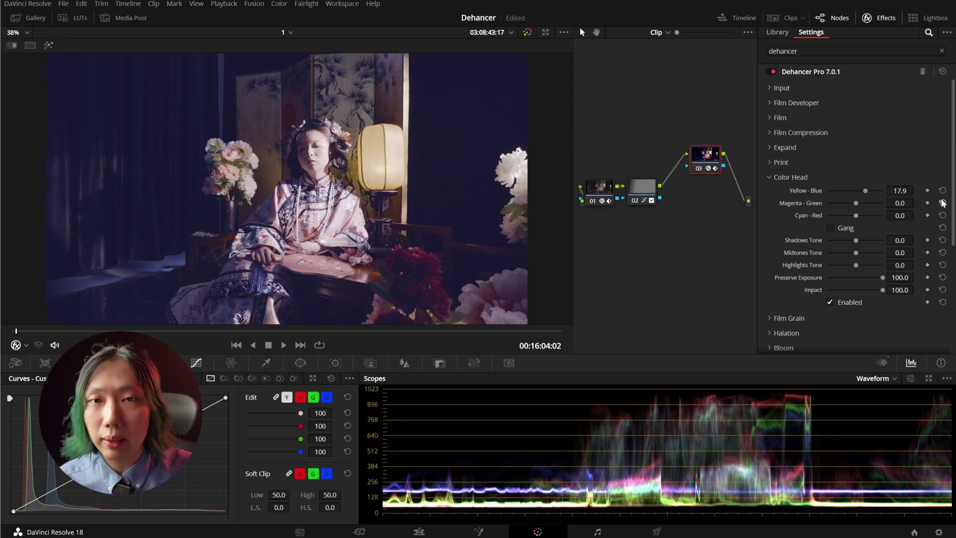
pyautogui.click(942, 191)
pyautogui.moveTo(857, 203); pyautogui.dragTo(877, 213)
pyautogui.click(942, 203)
pyautogui.doubleClick(878, 215)
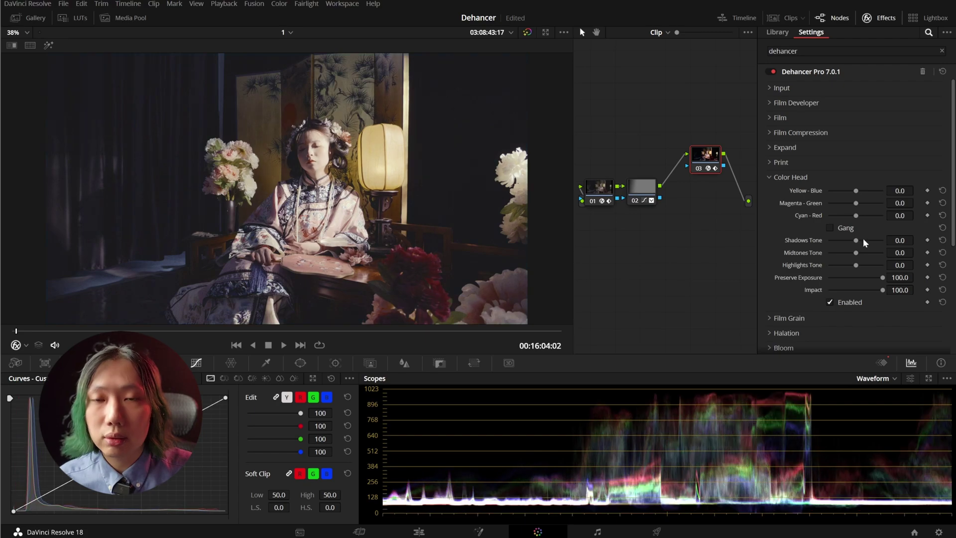
# Try changing the Shadows Tone, Midtones Tone and Highlights Tone of Color Head one at a time, resetting each
pyautogui.moveTo(855, 241); pyautogui.dragTo(874, 255)
pyautogui.click(942, 240)
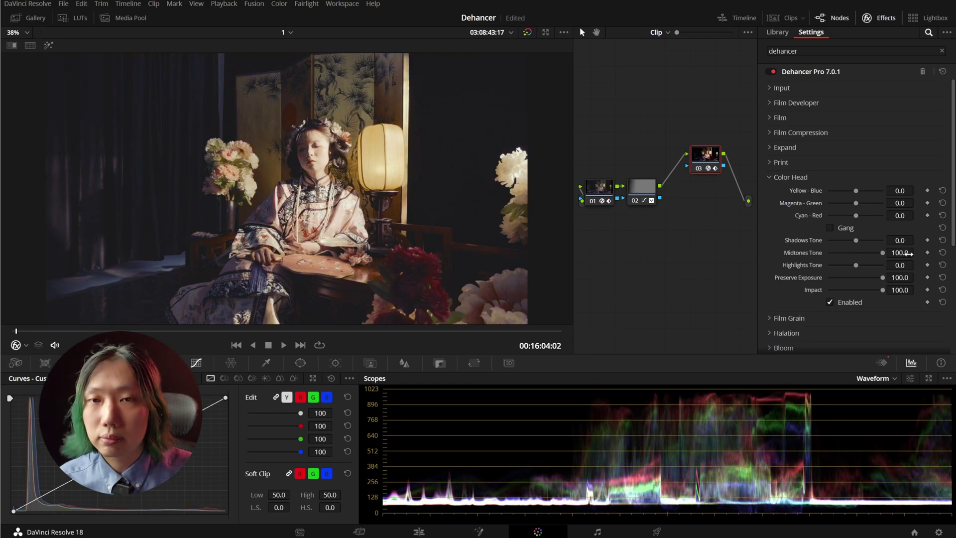
pyautogui.click(941, 253)
pyautogui.moveTo(857, 262)
pyautogui.mouseDown()
pyautogui.moveTo(830, 263)
pyautogui.moveTo(862, 263)
pyautogui.mouseUp()
pyautogui.click(941, 265)
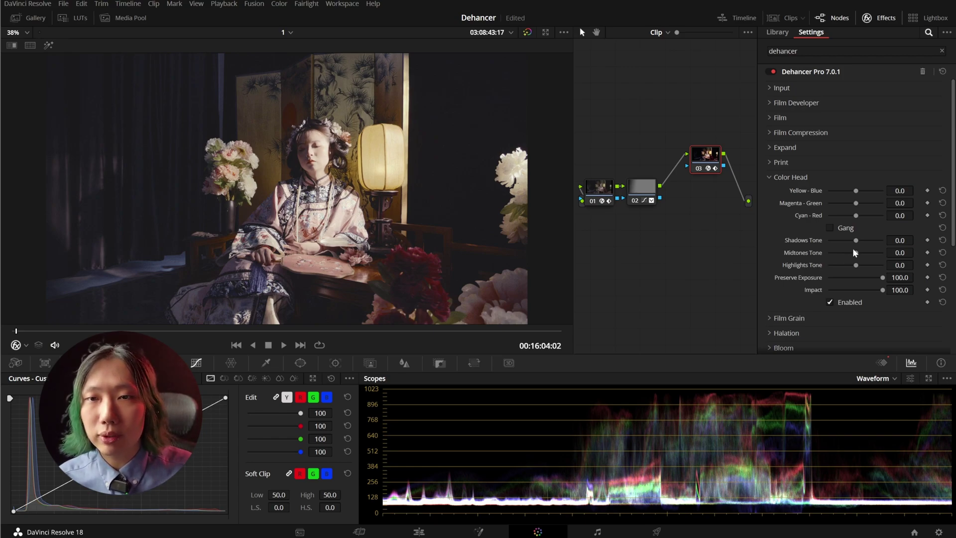
pyautogui.moveTo(856, 252); pyautogui.dragTo(841, 254)
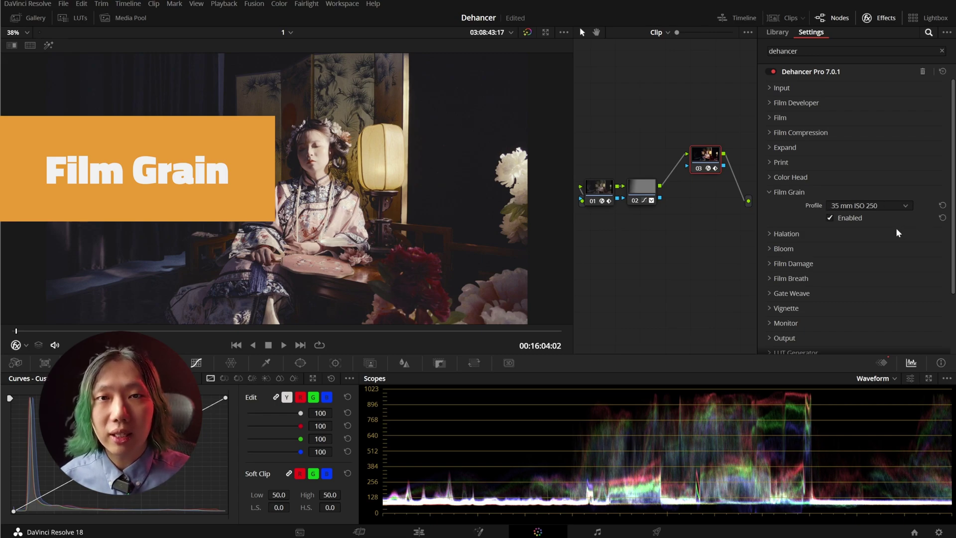
# Try different Film Grain profiles on the shot, including 16 mm ISO 250 and 65 mm ISO 50
pyautogui.click(871, 208)
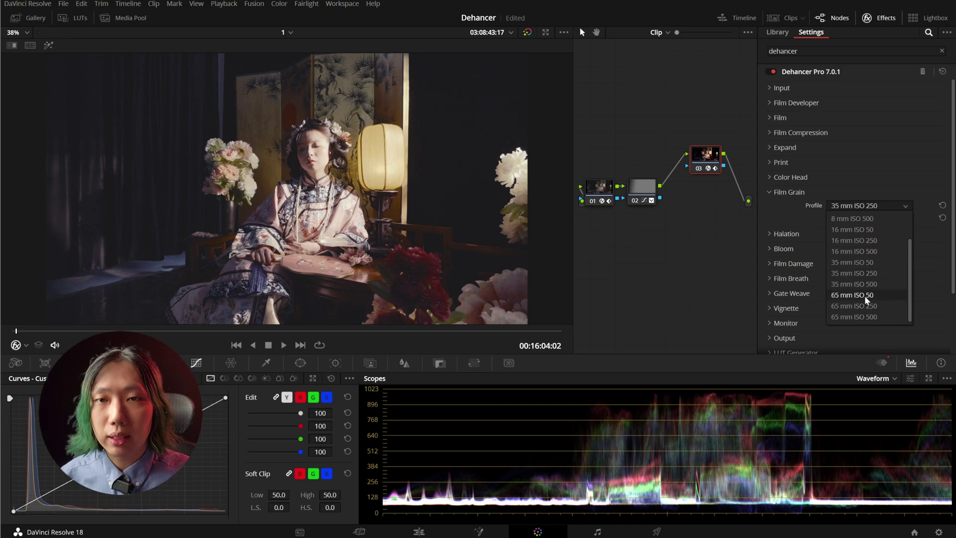
pyautogui.click(853, 218)
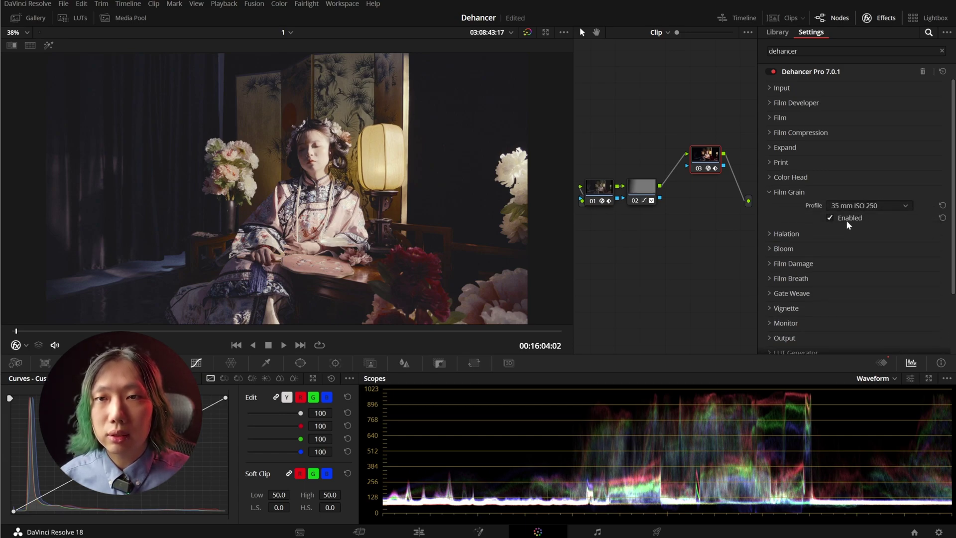
pyautogui.click(889, 206)
pyautogui.click(869, 273)
pyautogui.click(877, 207)
pyautogui.scroll(-3, 862, 288)
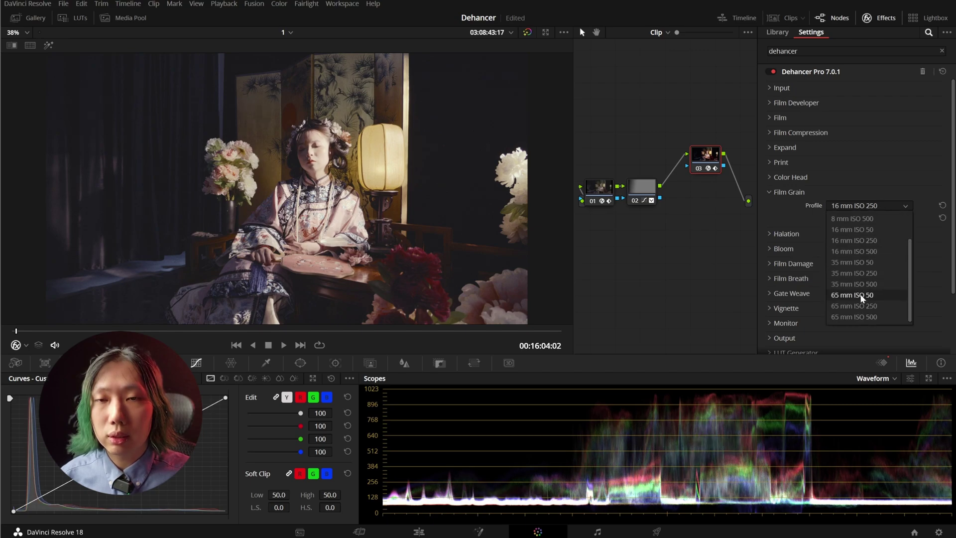
pyautogui.click(862, 294)
pyautogui.click(872, 205)
pyautogui.click(789, 208)
# Switch the Film Grain profile to Custom and set its Size to 5.75 and Amount to 8.3
pyautogui.click(889, 206)
pyautogui.scroll(3, 865, 239)
pyautogui.click(866, 219)
pyautogui.moveTo(829, 218); pyautogui.dragTo(841, 230)
pyautogui.click(834, 231)
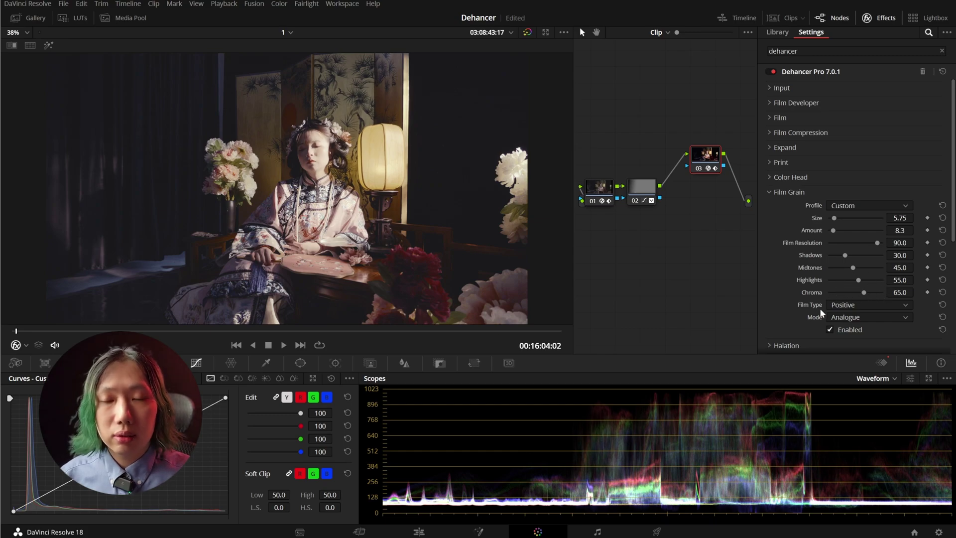
# Try the Negative film type for the custom grain, and reset the grain profile to its default
pyautogui.click(848, 305)
pyautogui.click(857, 315)
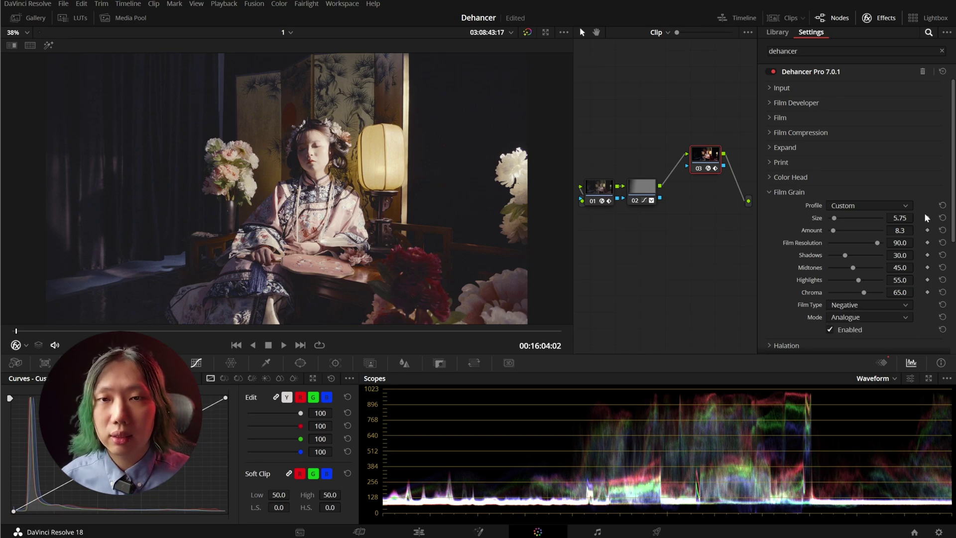
pyautogui.click(942, 206)
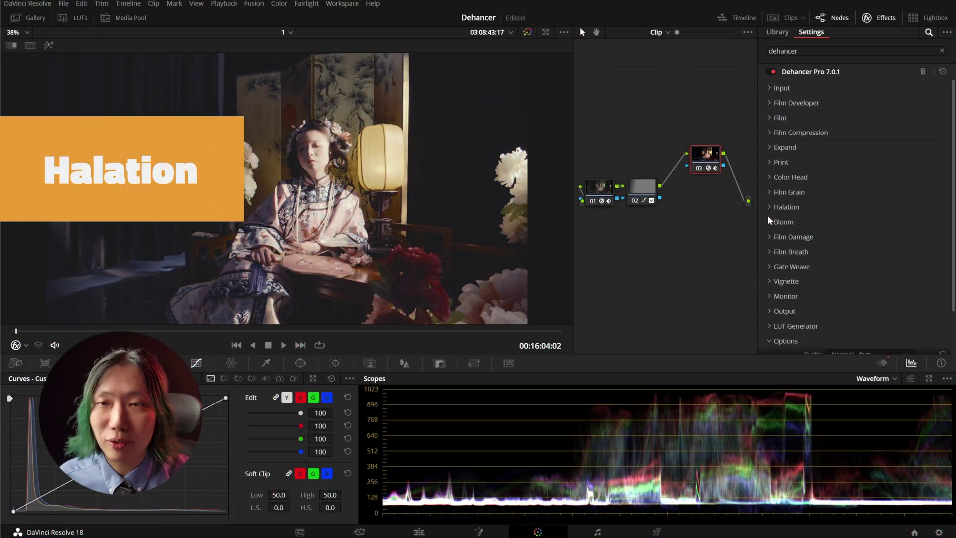
# Enable Halation with the 35 mm / Super 35 profile and inspect its effect in Mask Mode
pyautogui.click(786, 207)
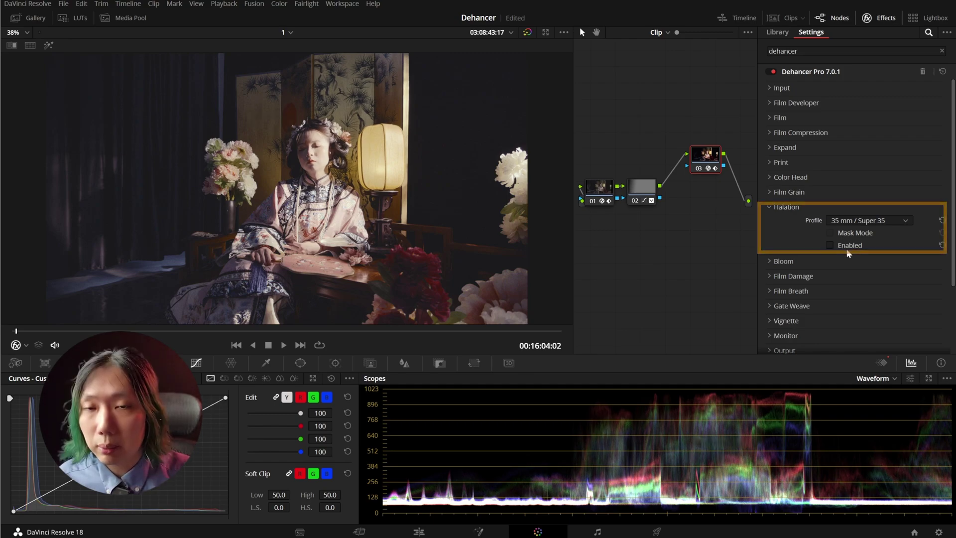
pyautogui.click(830, 245)
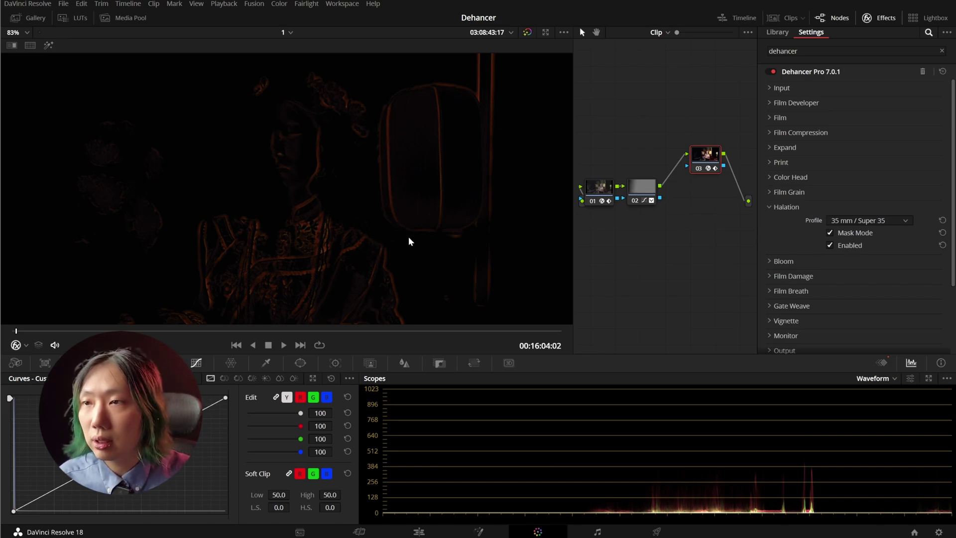
pyautogui.click(836, 230)
# Try a Custom Halation profile in Mask Mode with Source Limiter 21.1, Background Gain 46.8, Smoothness 46.8 and Local Diffusion 35.8, and reset it
pyautogui.click(850, 222)
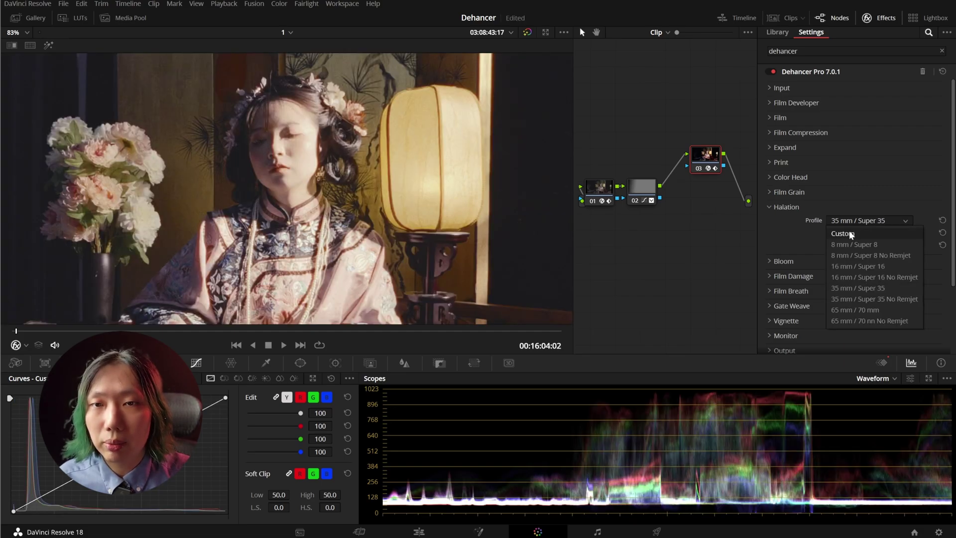
pyautogui.click(851, 234)
pyautogui.scroll(-2, 831, 217)
pyautogui.moveTo(835, 204)
pyautogui.mouseDown()
pyautogui.moveTo(852, 202)
pyautogui.moveTo(841, 203)
pyautogui.mouseUp()
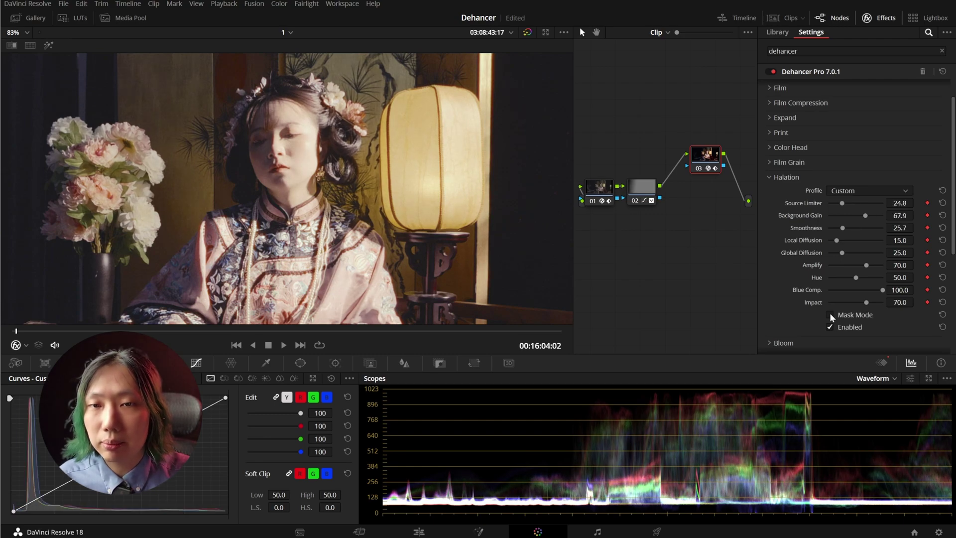
pyautogui.click(829, 313)
pyautogui.moveTo(868, 215); pyautogui.dragTo(847, 238)
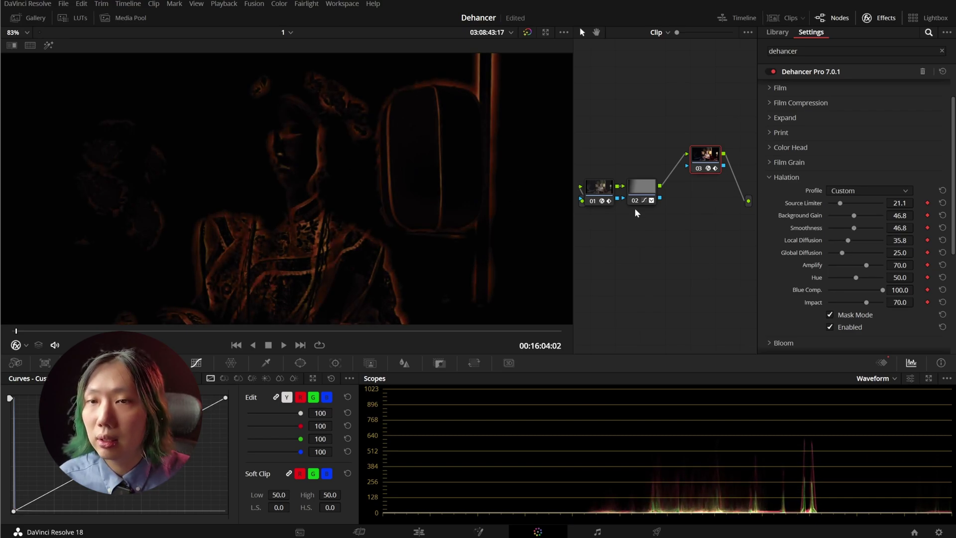
pyautogui.click(942, 190)
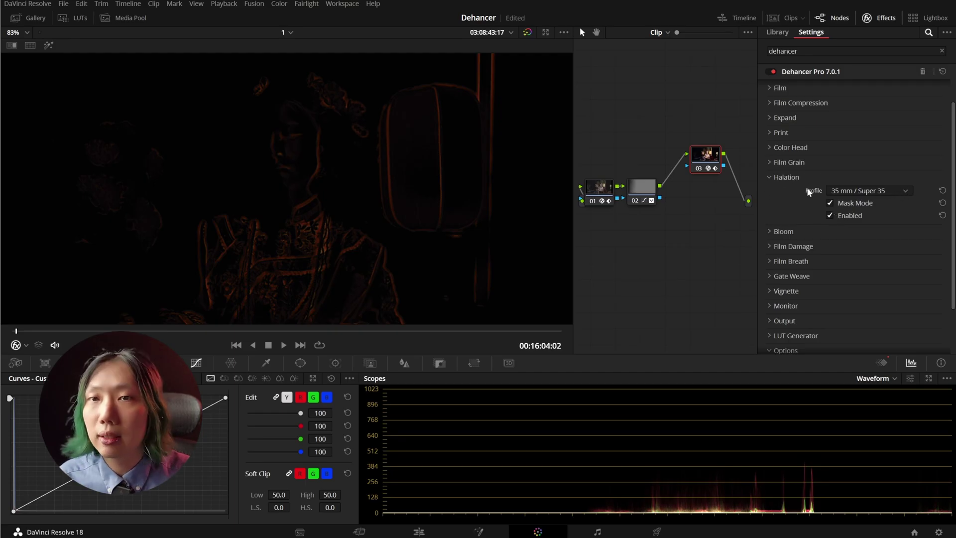
pyautogui.click(853, 208)
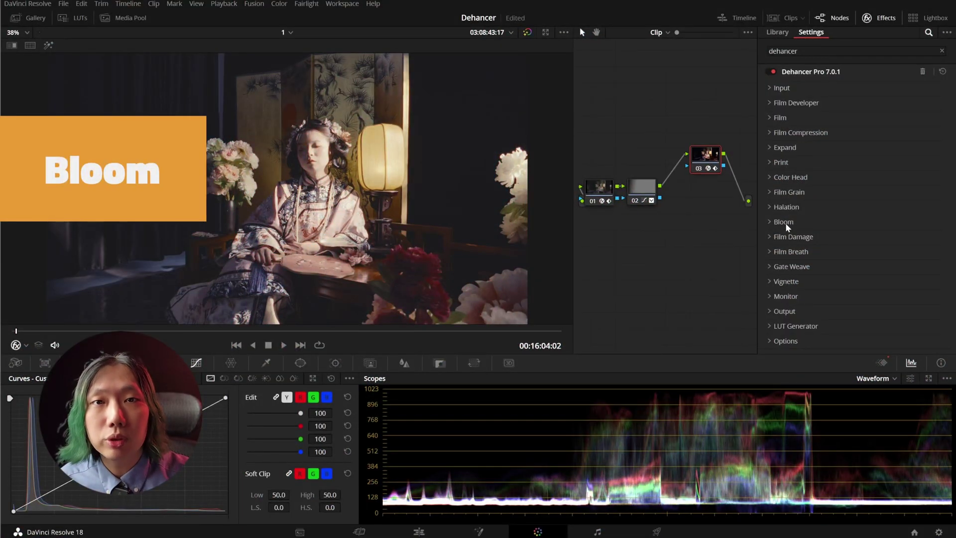
# Enable Bloom with the 35 mm / Super 35 profile, switching it off and on to compare the image
pyautogui.click(784, 217)
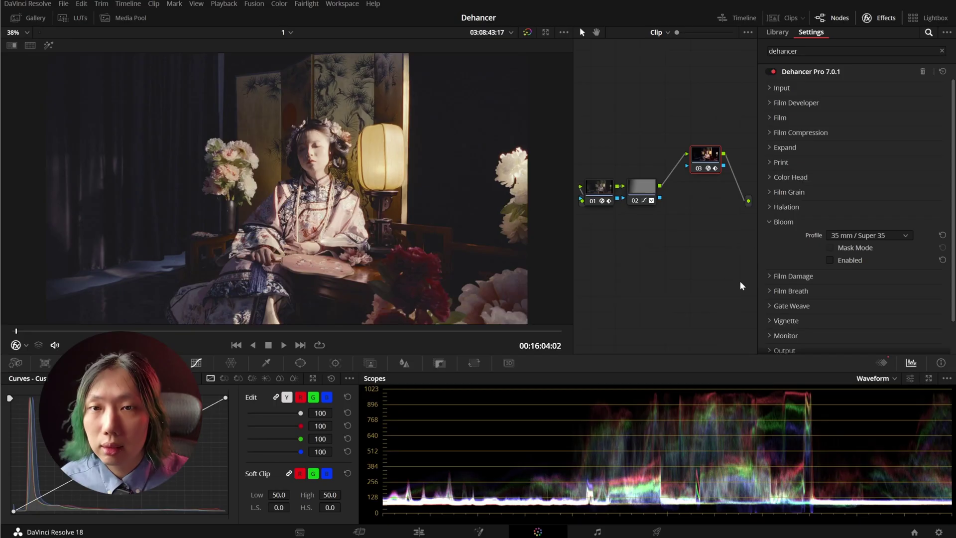
pyautogui.click(828, 260)
pyautogui.click(828, 260)
pyautogui.click(828, 260)
pyautogui.click(829, 260)
pyautogui.click(829, 260)
pyautogui.click(828, 261)
pyautogui.click(828, 261)
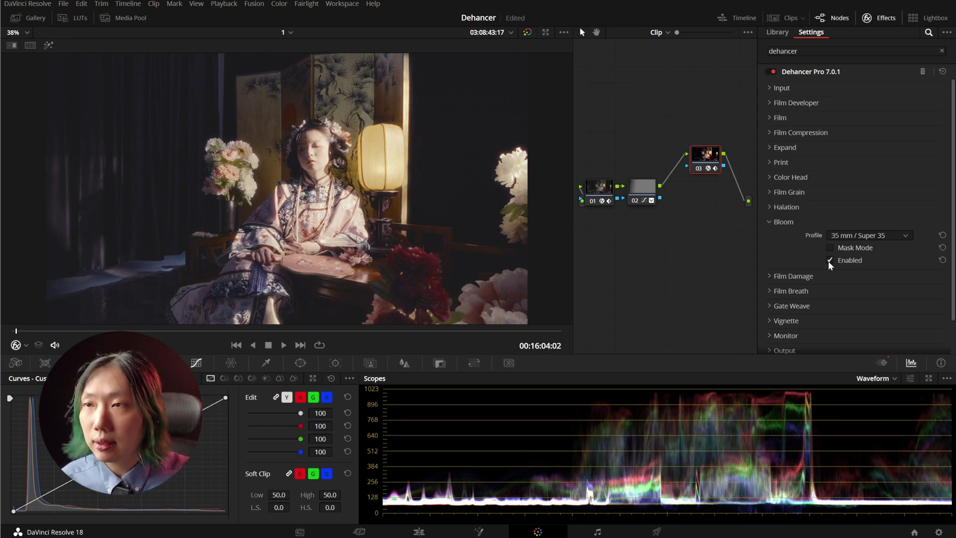
pyautogui.click(828, 260)
pyautogui.click(829, 260)
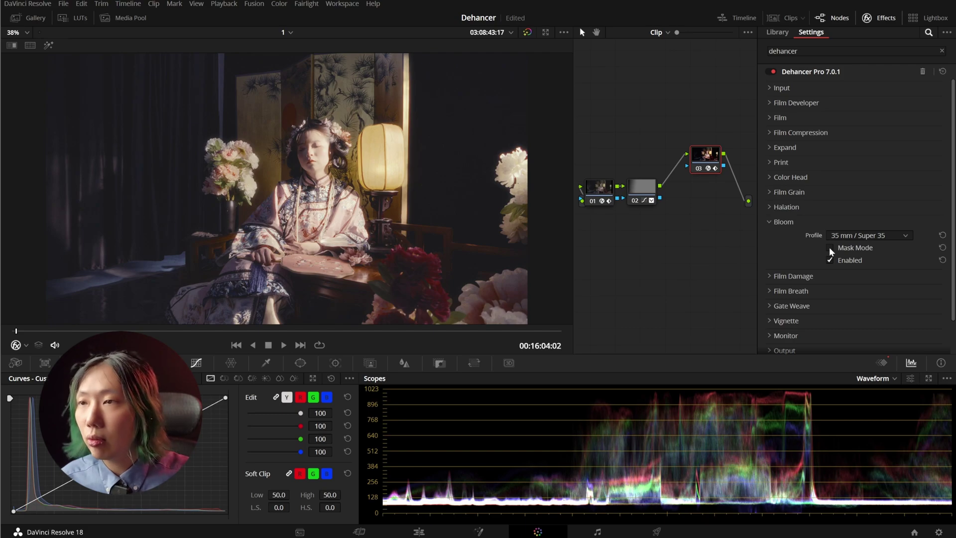
# Try a Custom Bloom profile in Mask Mode with Highlights 81.7, Source Limiter 74.3, Diffusion 41.3 and Amplify 30.3, and reset it
pyautogui.click(829, 248)
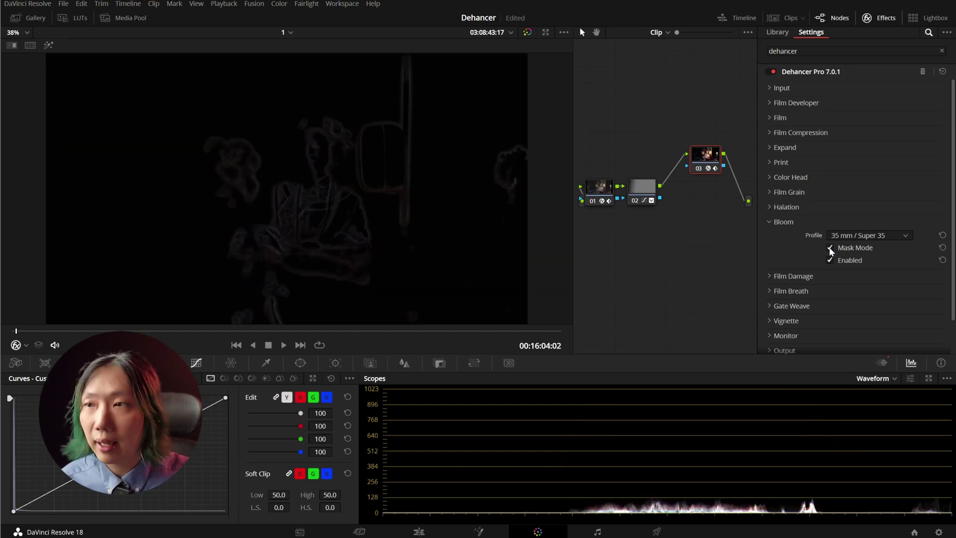
pyautogui.scroll(5, 336, 154)
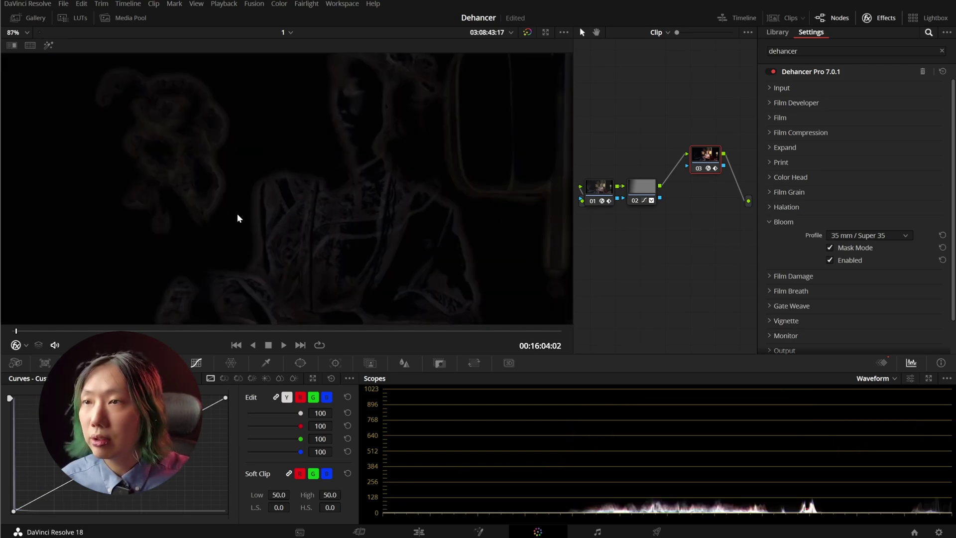
pyautogui.click(846, 238)
pyautogui.click(850, 248)
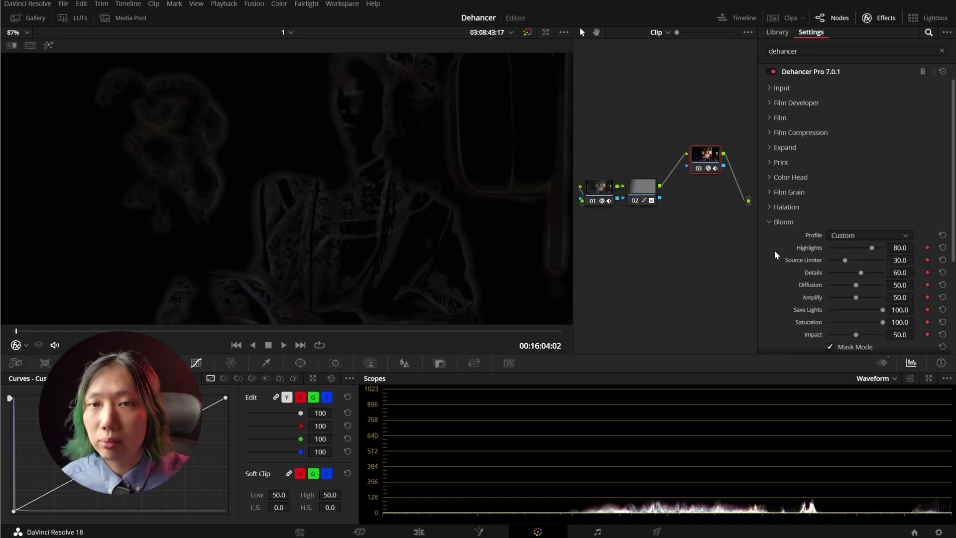
pyautogui.scroll(-5, 858, 250)
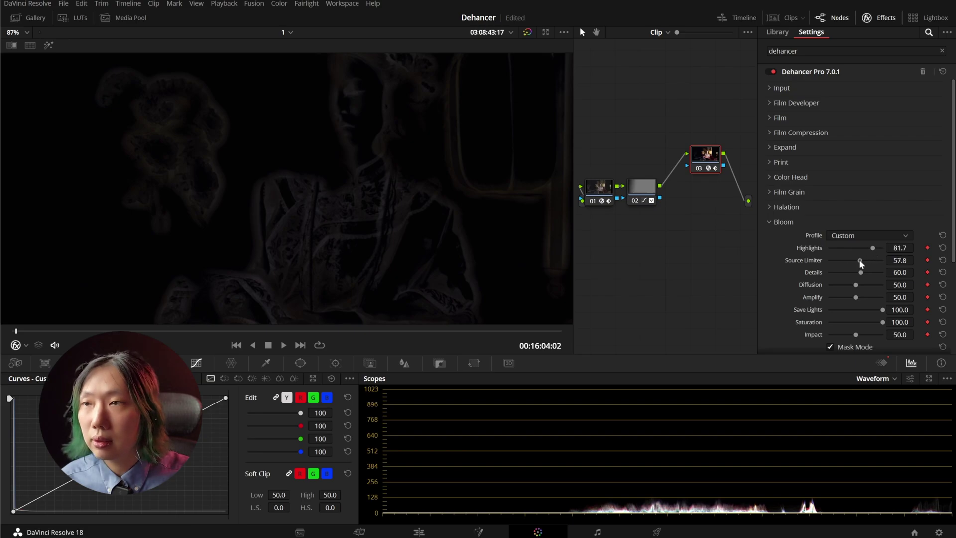
pyautogui.moveTo(860, 260); pyautogui.dragTo(868, 261)
pyautogui.scroll(3, 861, 284)
pyautogui.scroll(-4, 860, 284)
pyautogui.scroll(-3, 850, 295)
pyautogui.scroll(-2, 855, 204)
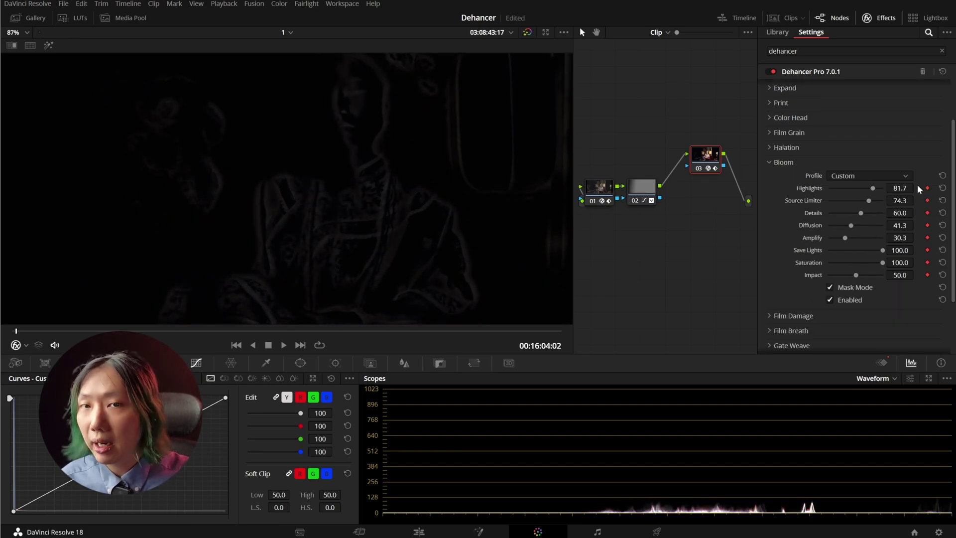
pyautogui.click(942, 176)
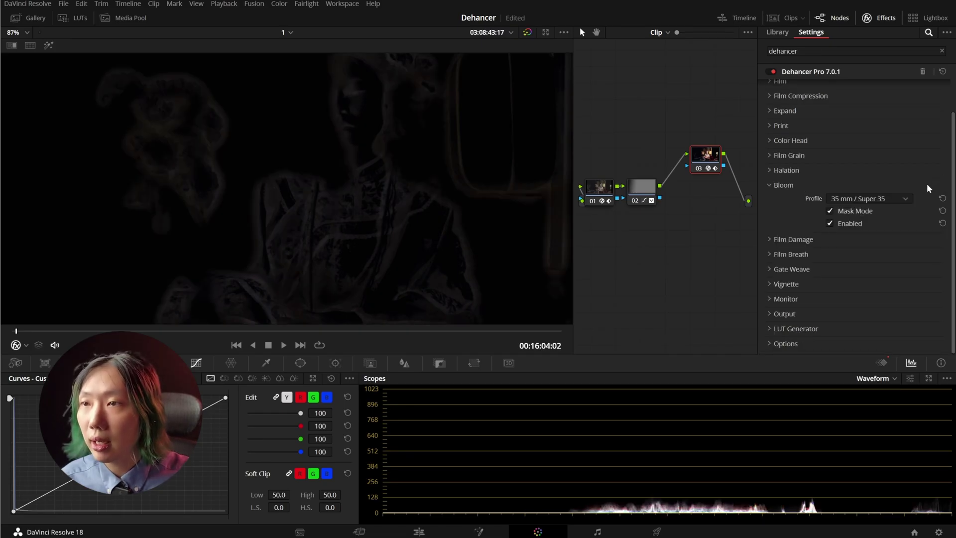
pyautogui.click(843, 212)
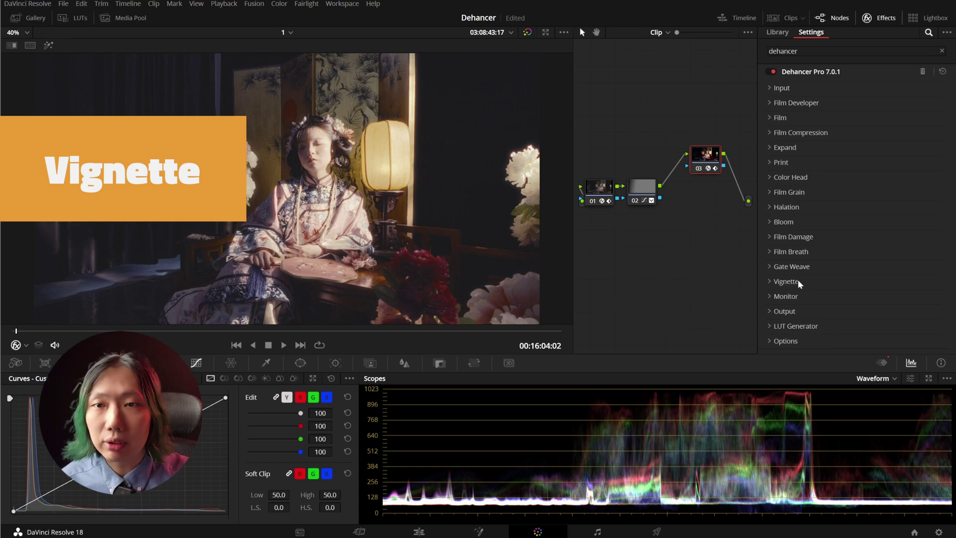
# Enable the Vignette with Exposure at -1.010 and Size at 67.9
pyautogui.click(797, 280)
pyautogui.scroll(-2, 816, 274)
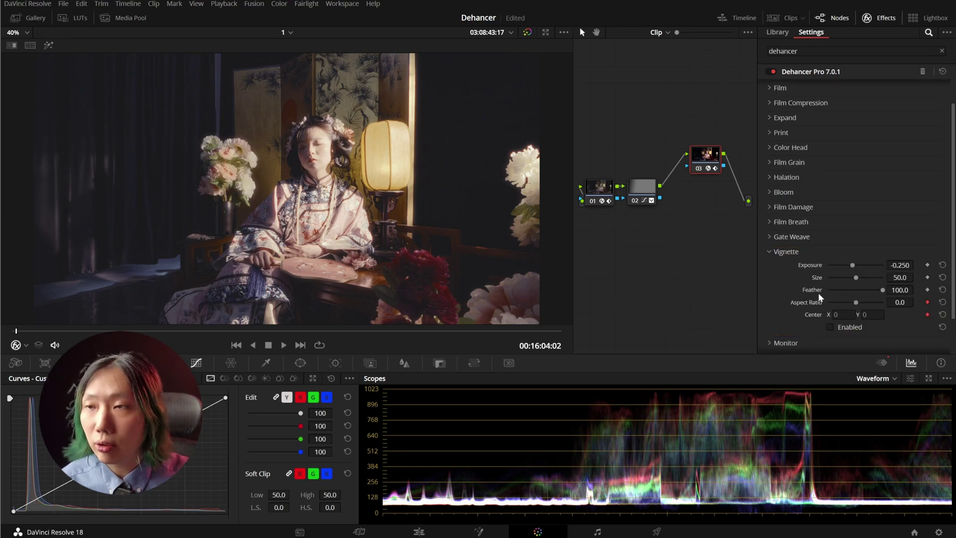
pyautogui.click(831, 326)
pyautogui.moveTo(852, 264)
pyautogui.mouseDown()
pyautogui.moveTo(829, 264)
pyautogui.moveTo(864, 276)
pyautogui.mouseUp()
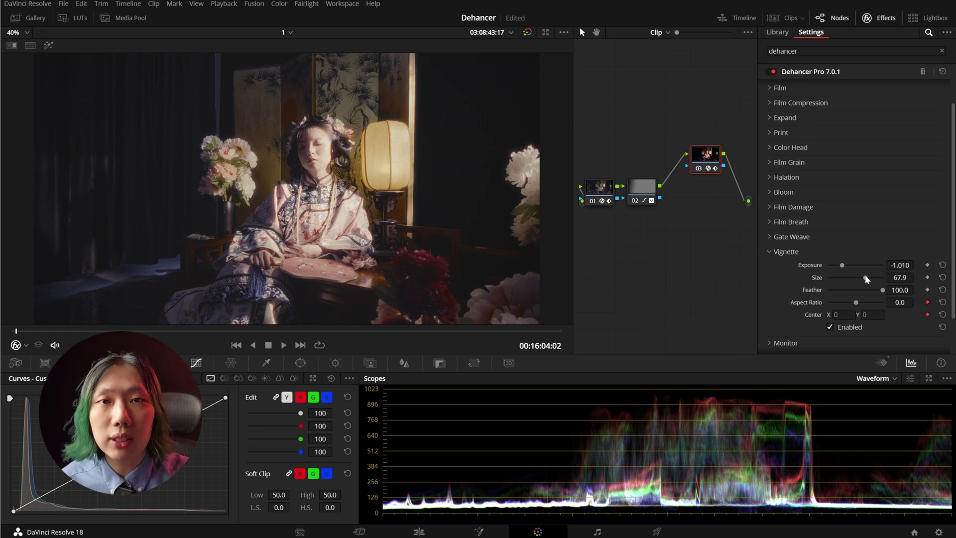
# Reduce the Vignette Size slightly
pyautogui.moveTo(865, 275)
pyautogui.mouseDown()
pyautogui.moveTo(847, 275)
pyautogui.moveTo(861, 274)
pyautogui.mouseUp()
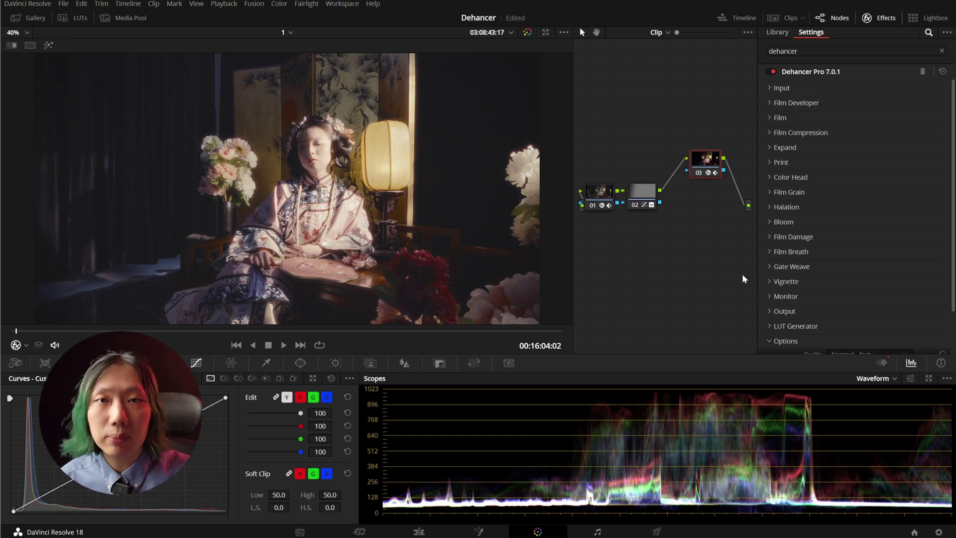
# Switch the Film Damage profile to Custom and look through its dust and hairs settings
pyautogui.click(795, 237)
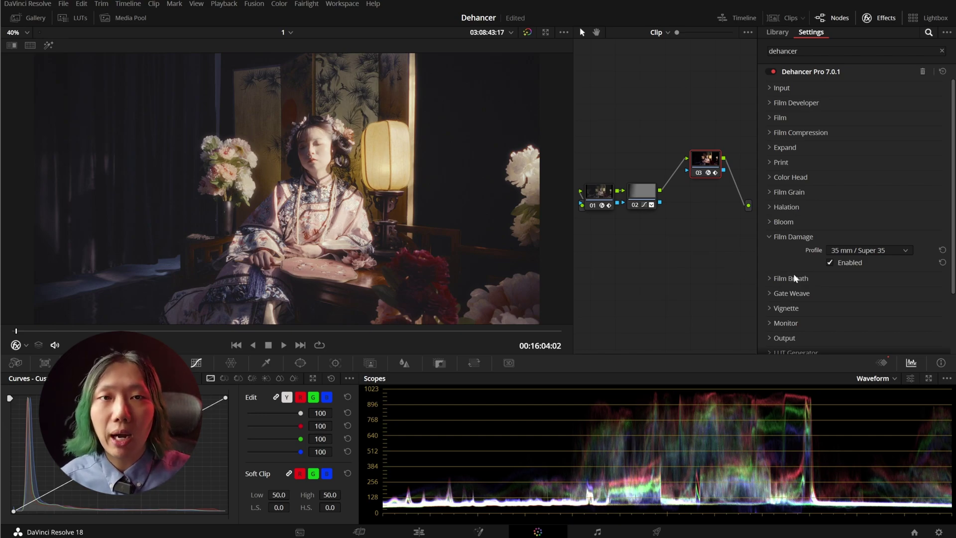
pyautogui.click(881, 250)
pyautogui.click(874, 261)
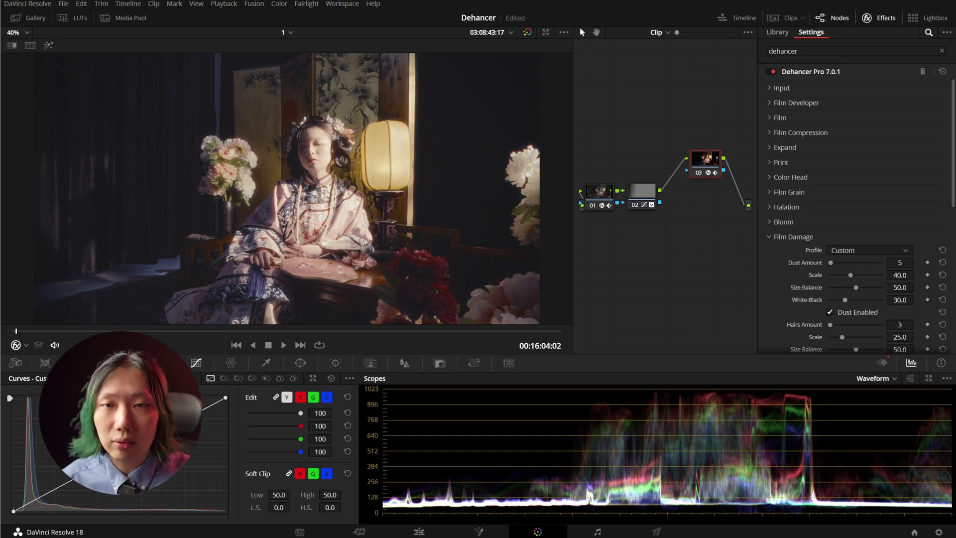
pyautogui.moveTo(952, 206); pyautogui.dragTo(954, 271)
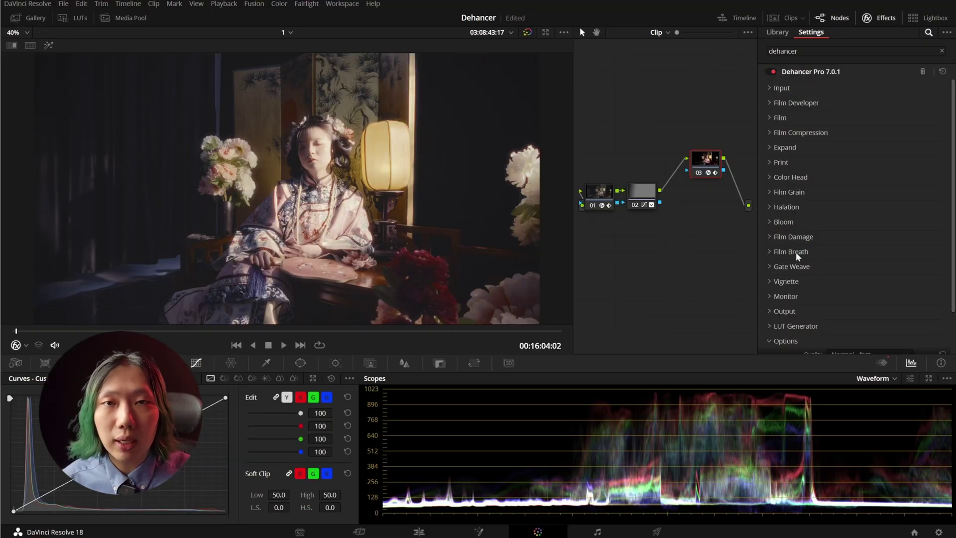
# Check the Film Breath settings and switch the Gate Weave profile to Custom
pyautogui.click(795, 252)
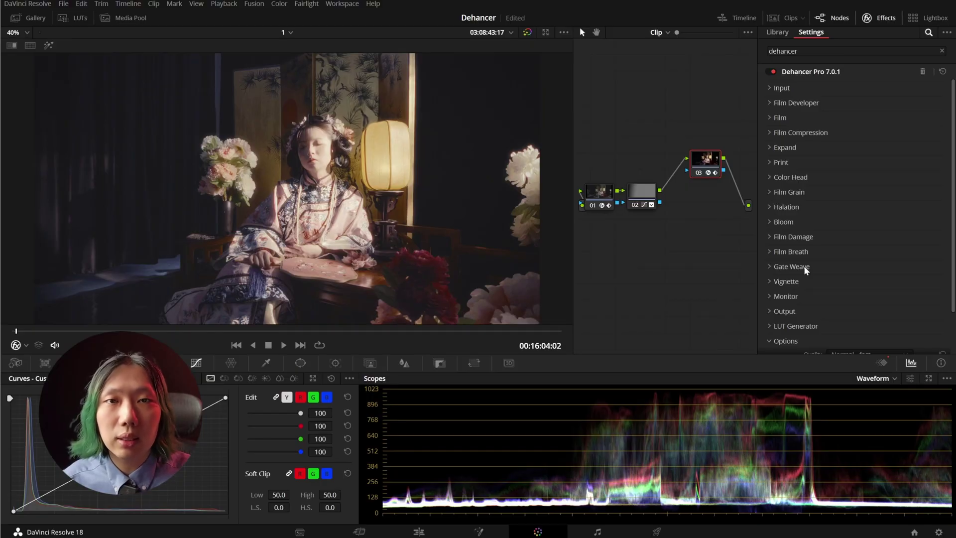
pyautogui.click(791, 267)
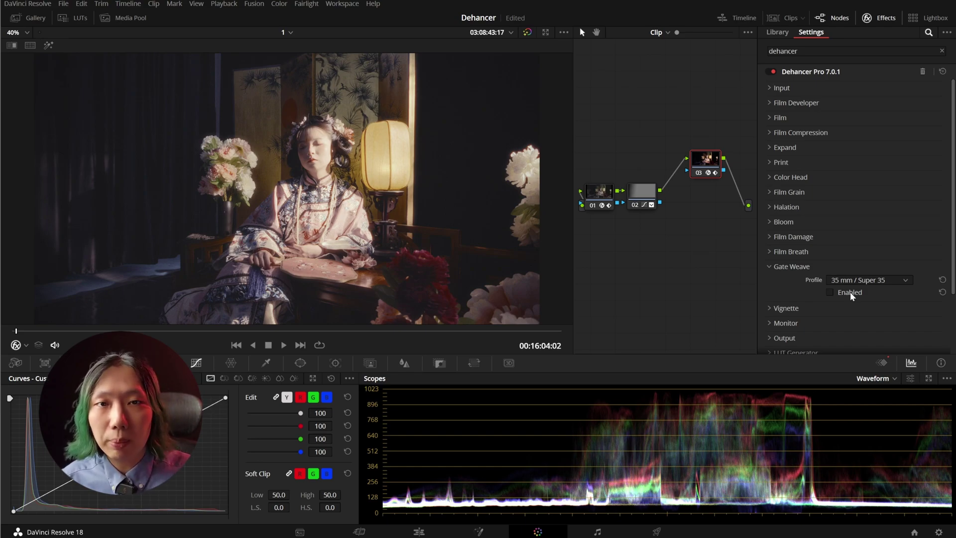
pyautogui.scroll(-1, 850, 291)
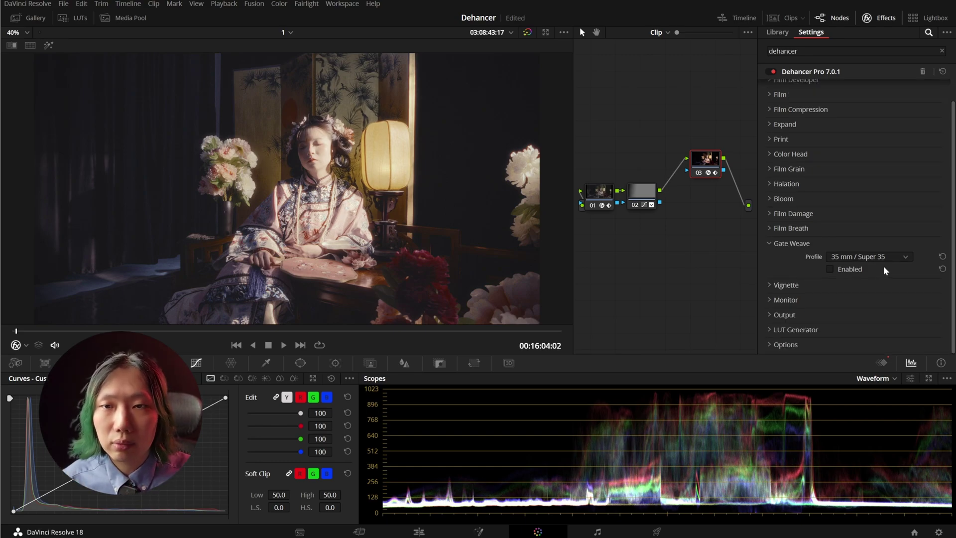
pyautogui.click(872, 255)
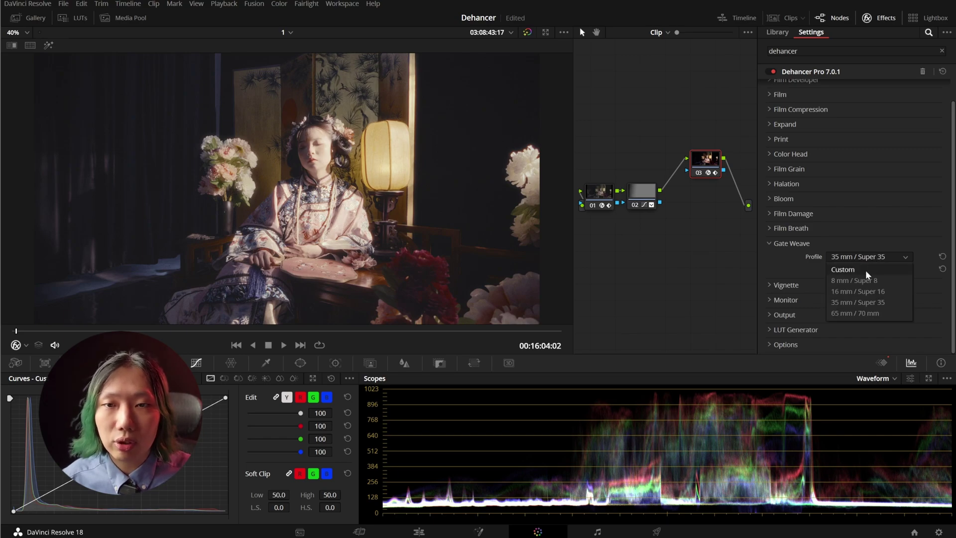
pyautogui.click(866, 269)
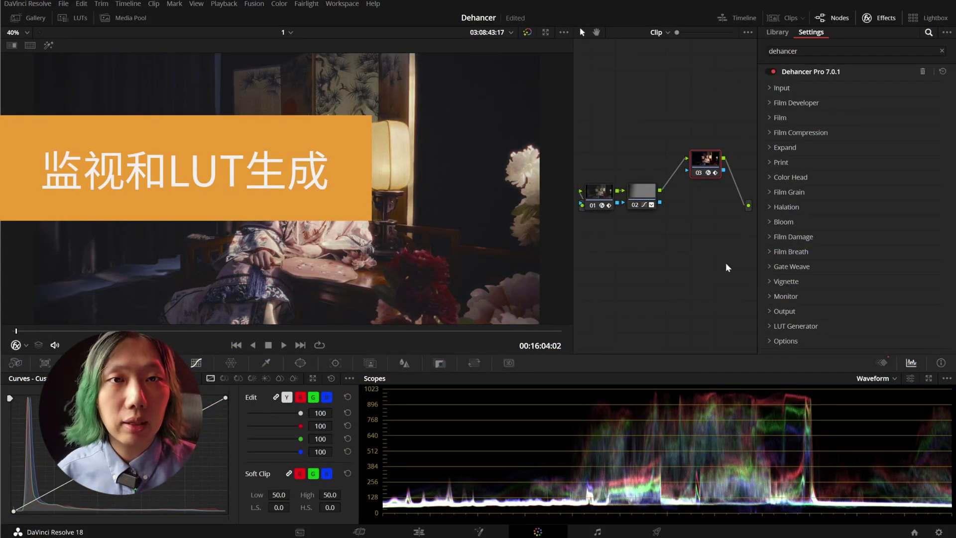
# Try the False Color IRE, 16 zones view in the Monitor settings and turn on Clipping Indication
pyautogui.click(787, 297)
pyautogui.scroll(-1, 798, 293)
pyautogui.click(830, 287)
pyautogui.click(830, 299)
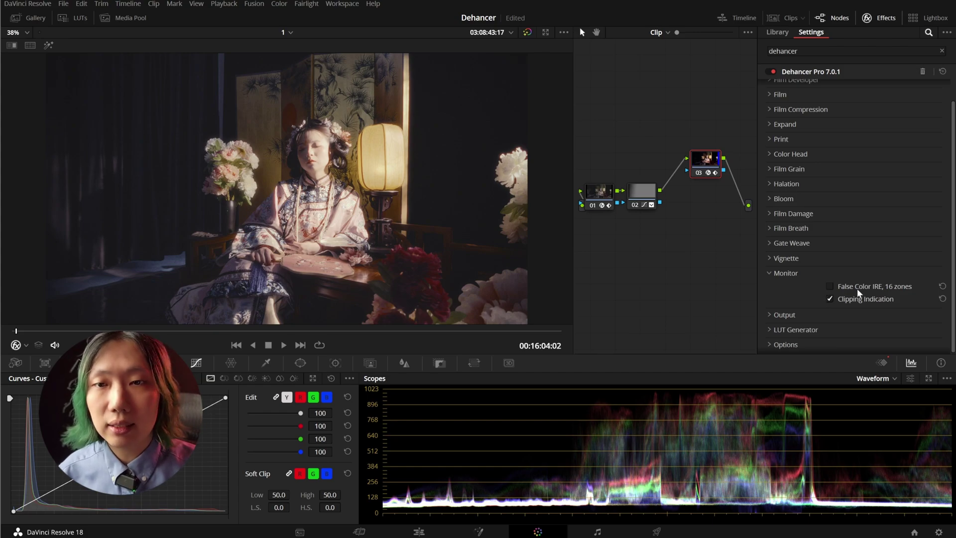
# Try raising the Input Exposure Comp. to test the clipping indication on the image
pyautogui.scroll(1, 769, 118)
pyautogui.click(782, 88)
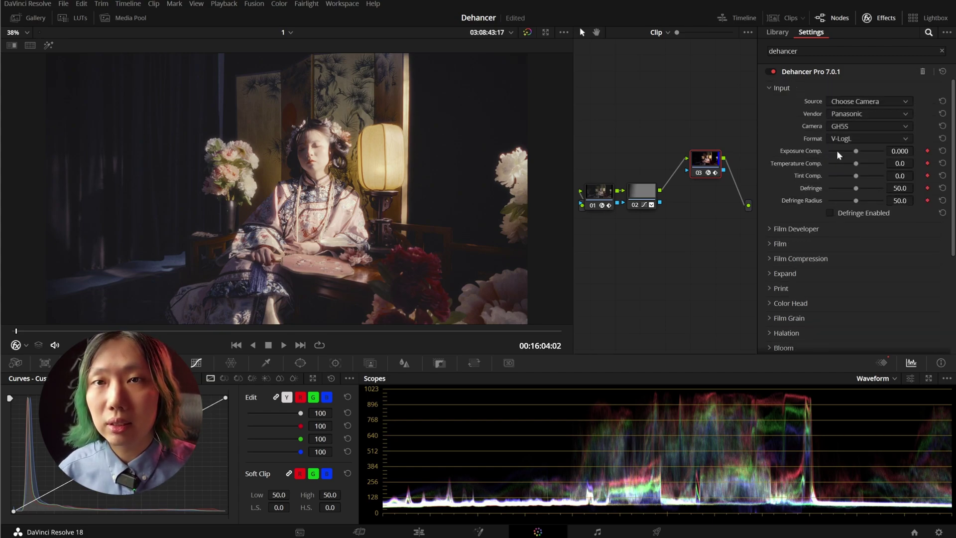
pyautogui.moveTo(854, 150); pyautogui.dragTo(885, 156)
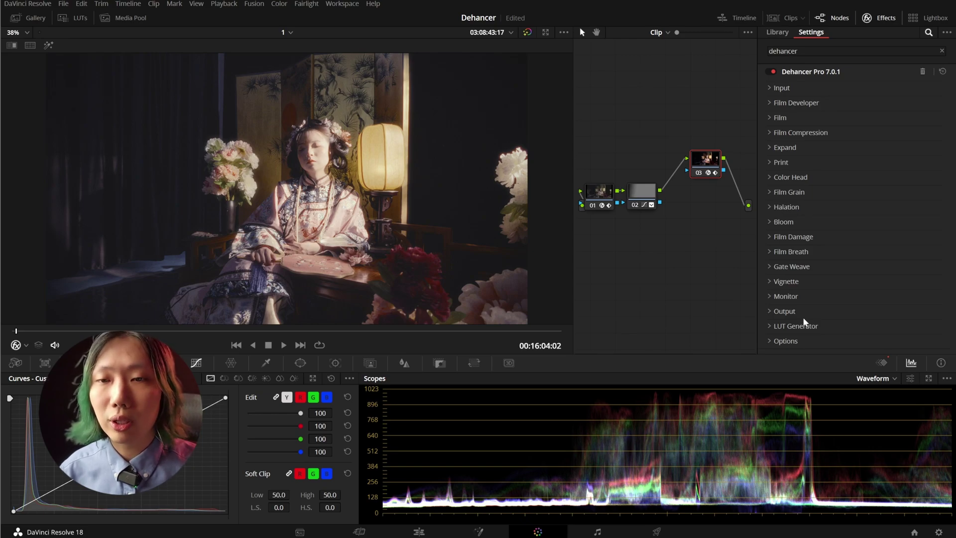
# Open the LUT Generator settings to examine the input transform, LUT size and export options
pyautogui.click(796, 326)
pyautogui.scroll(-2, 821, 298)
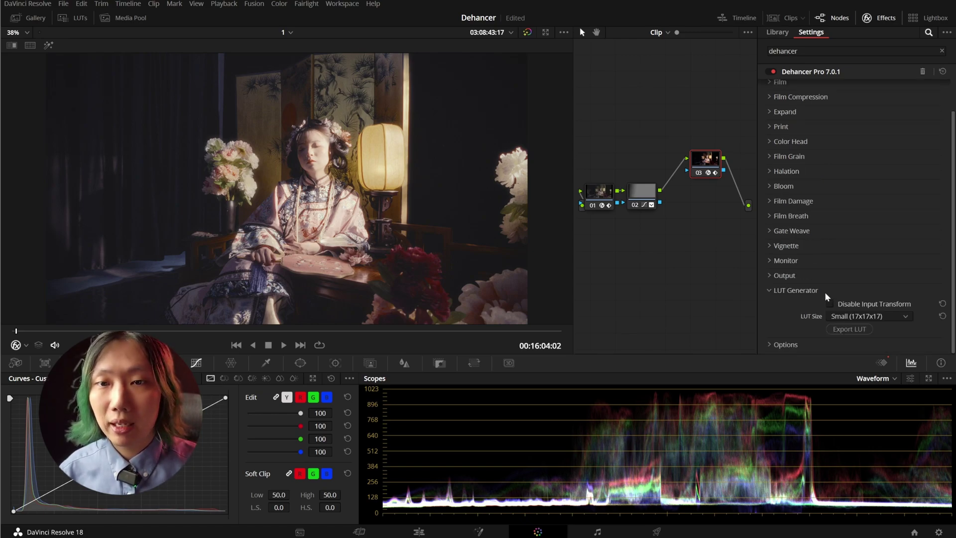